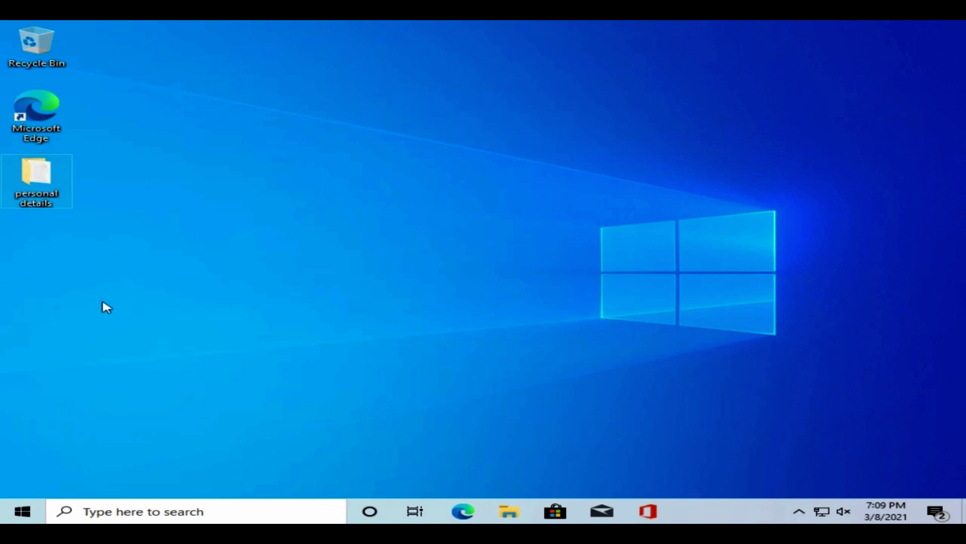
Check the personal details folder's advanced attributes, where Encrypt contents is greyed out, then reopen its properties.
right_click(44, 176)
click(107, 394)
click(319, 397)
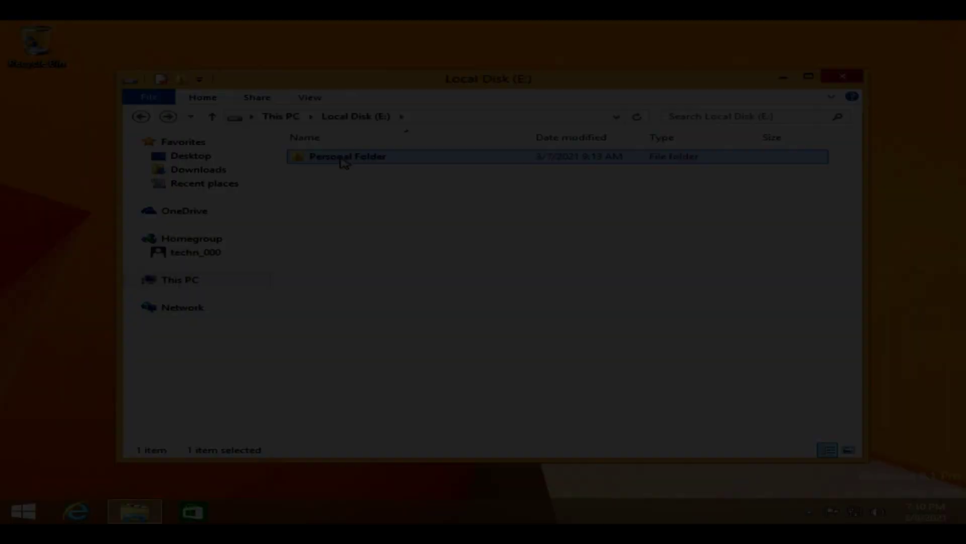
right_click(334, 162)
click(409, 345)
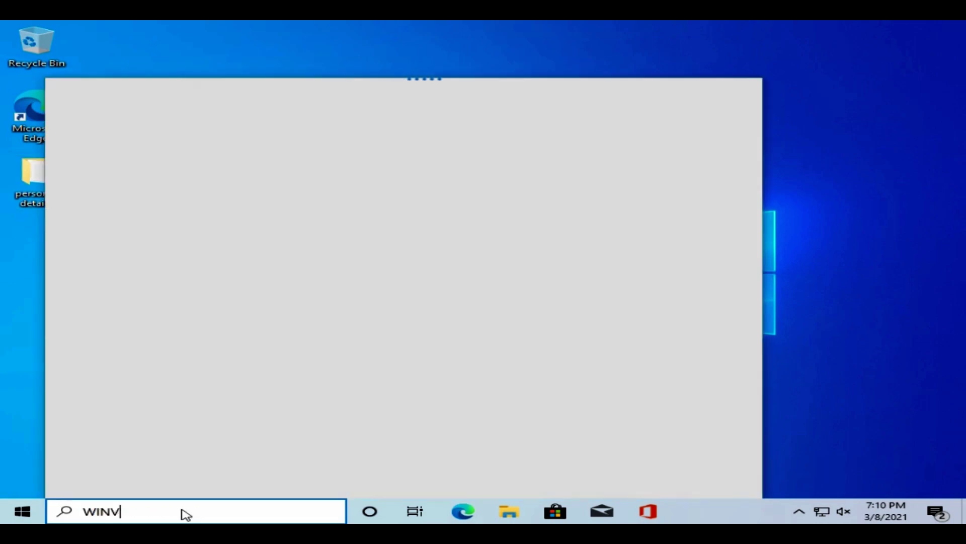
Run WINVER to confirm the installed edition is Windows 10 Home 20H2.
text(ER)
click(137, 162)
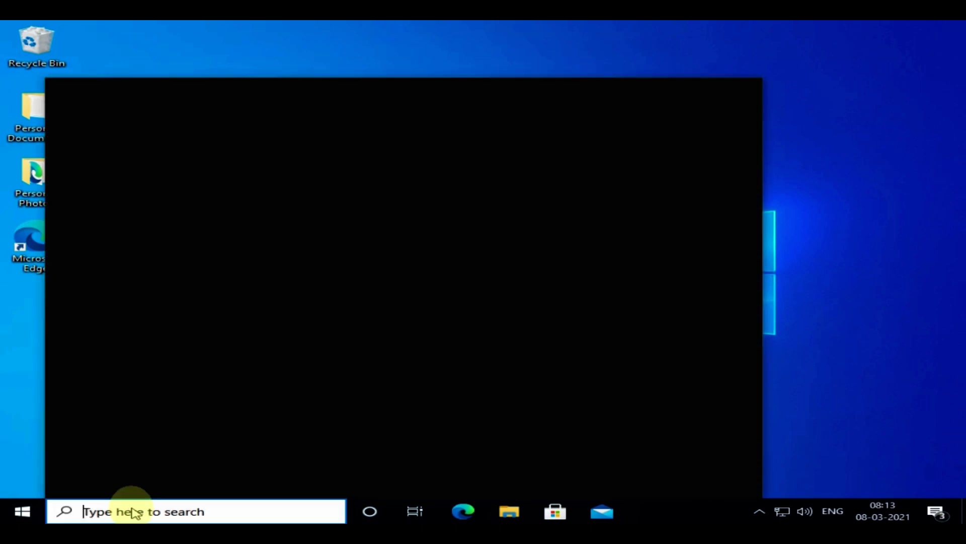
Launch Registry Editor as administrator and expand HKEY_LOCAL_MACHINE\SYSTEM\CurrentControlSet\Control.
text(regedit)
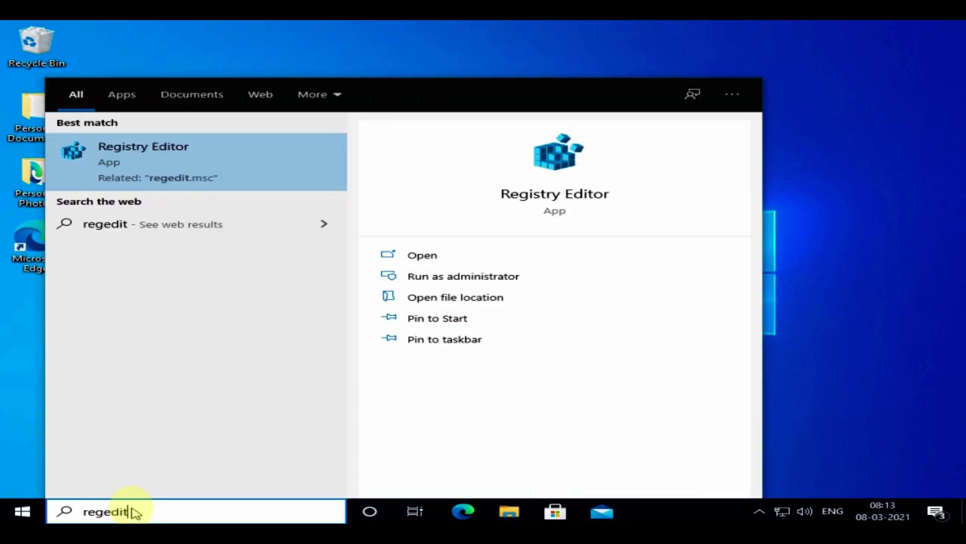
click(216, 166)
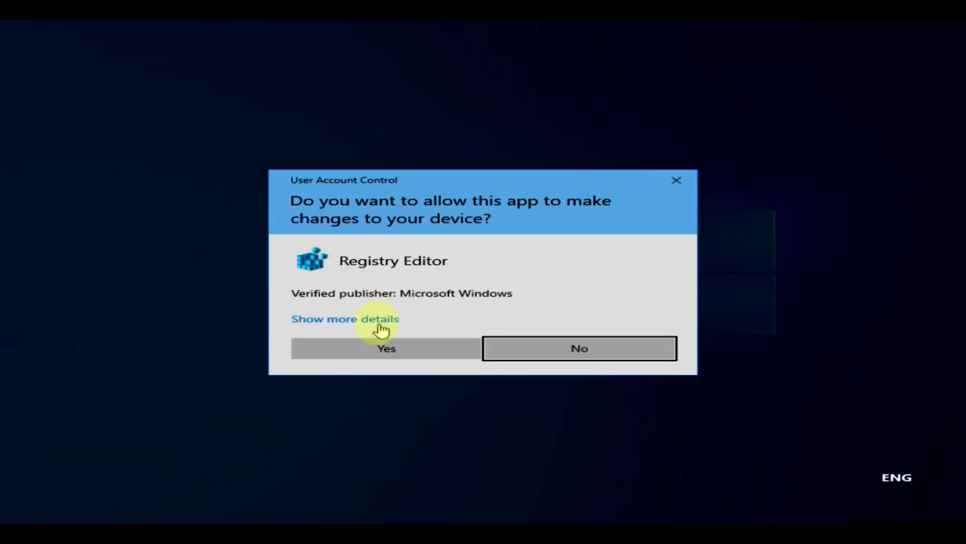
click(387, 348)
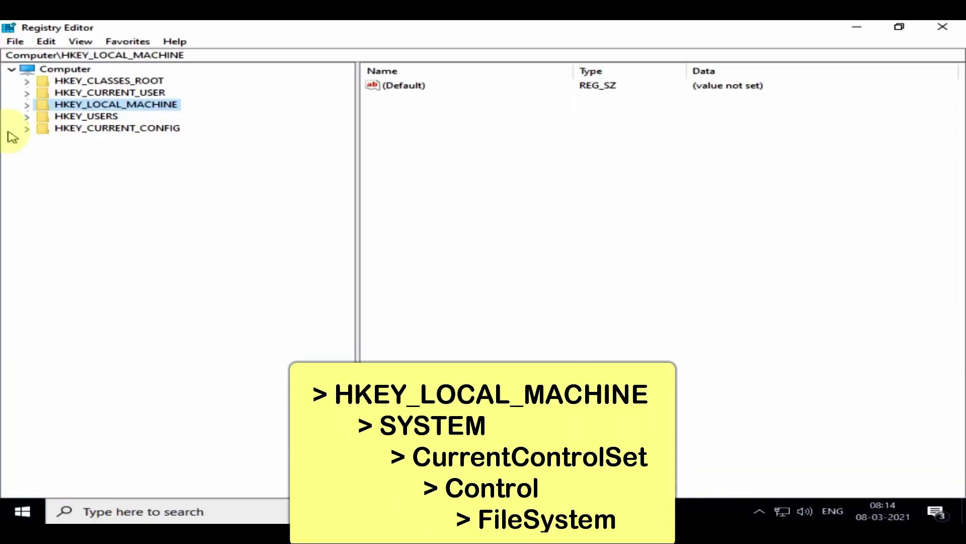
click(28, 105)
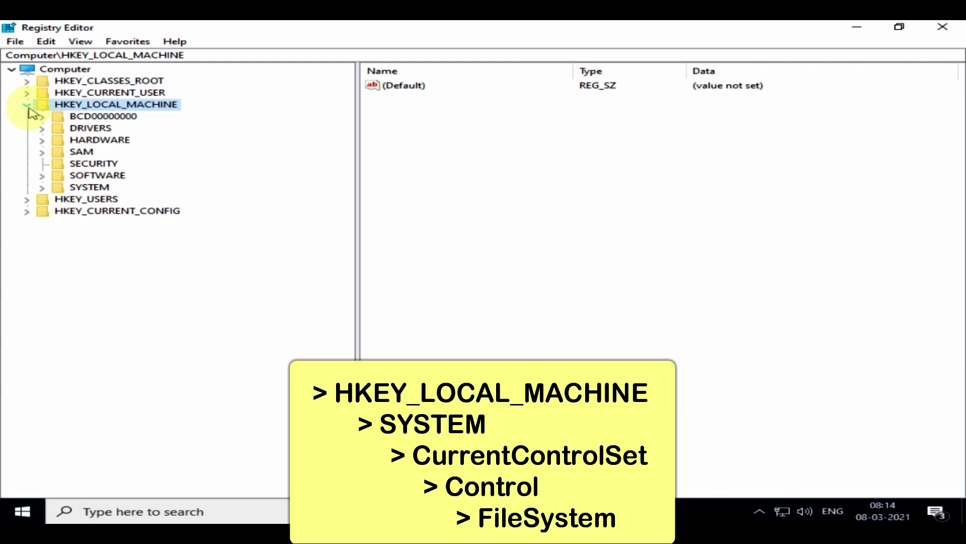
click(43, 189)
click(56, 224)
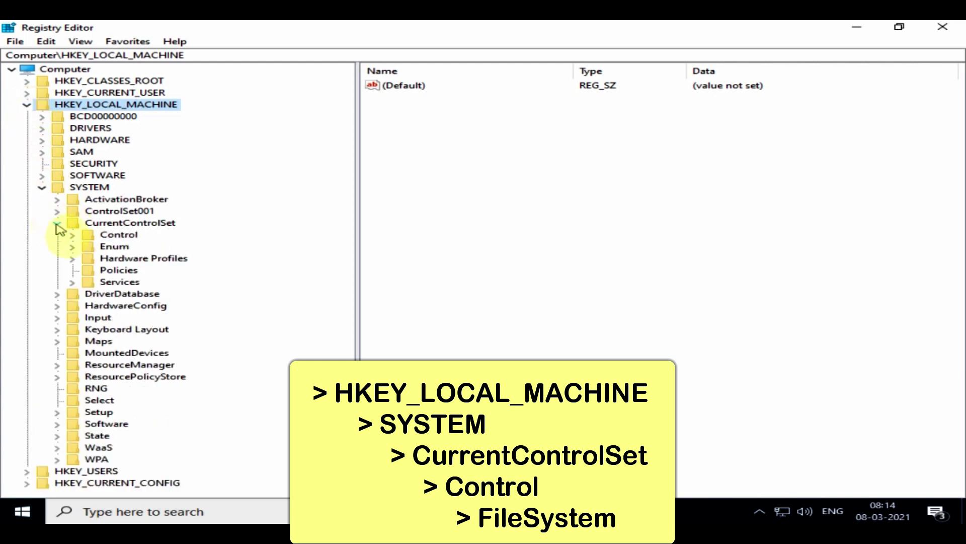
click(73, 236)
drag(345, 144, 351, 197)
Set NtfsDisableEncryption under the FileSystem key to 0.
click(151, 283)
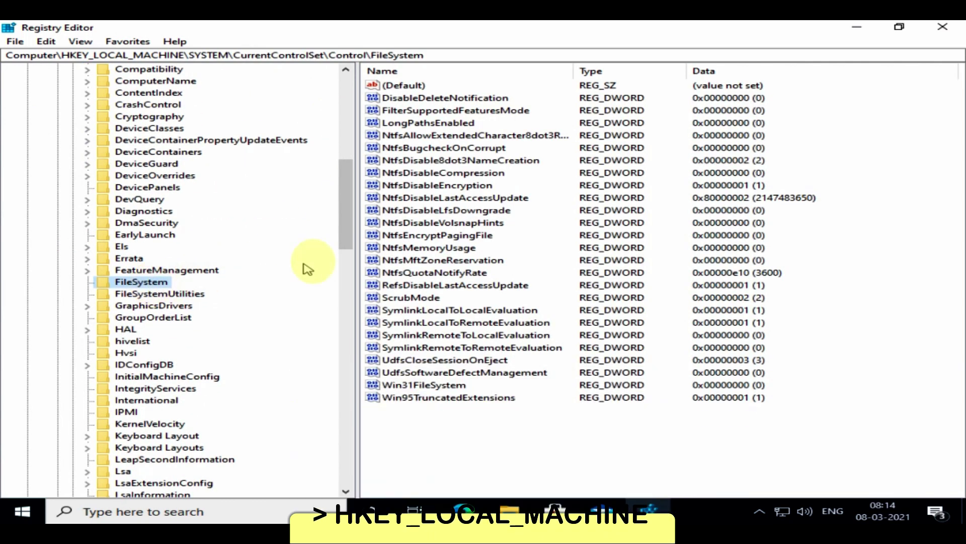
click(460, 186)
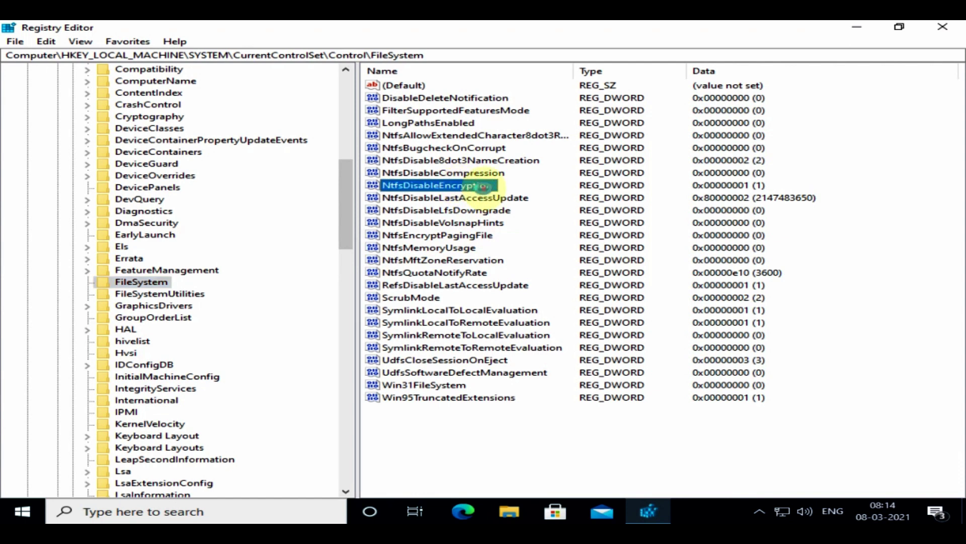
double_click(483, 186)
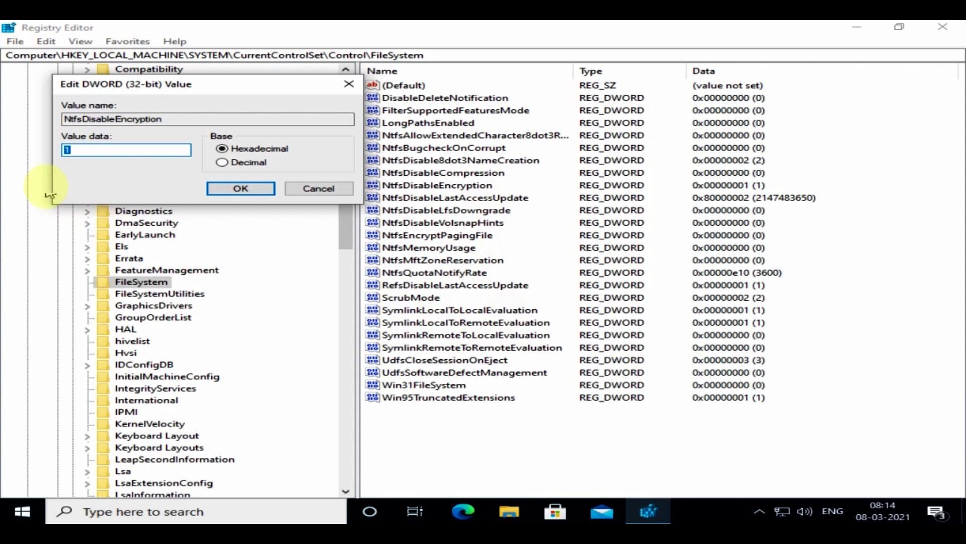
click(79, 149)
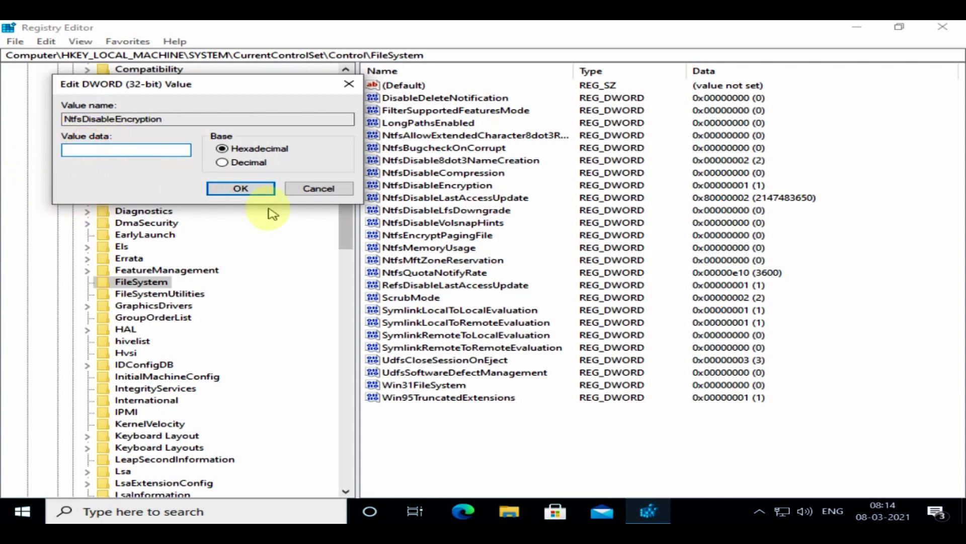
click(241, 190)
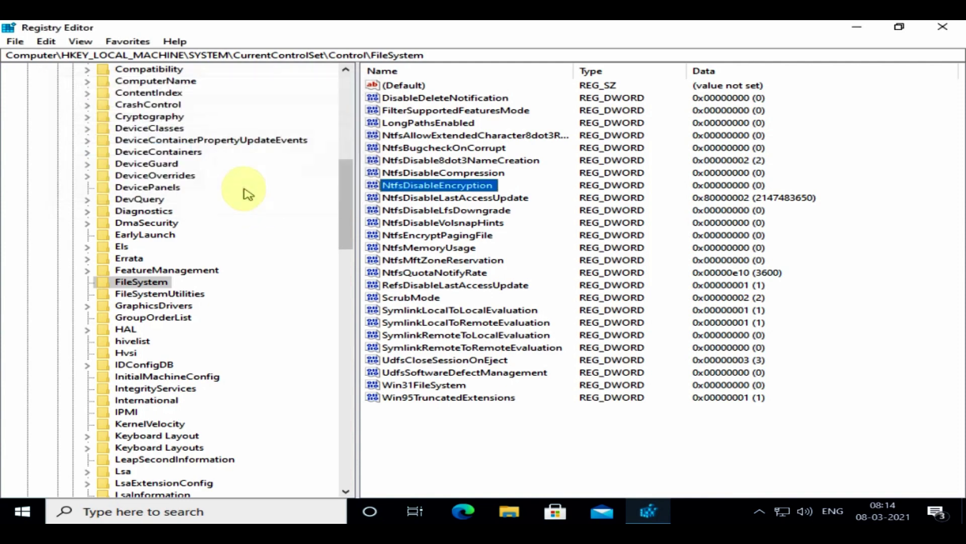
Close Registry Editor and launch the Services console from Windows search.
click(943, 27)
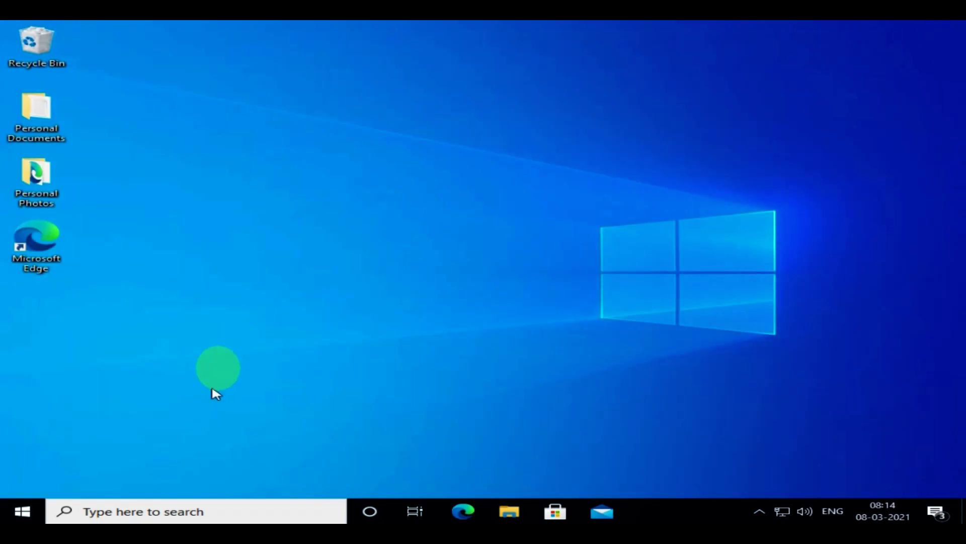
click(156, 509)
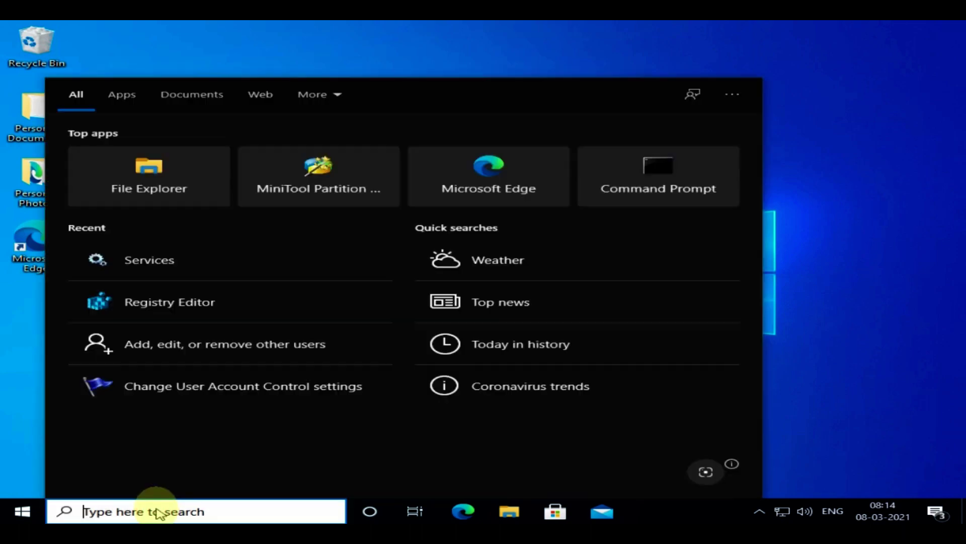
text(services)
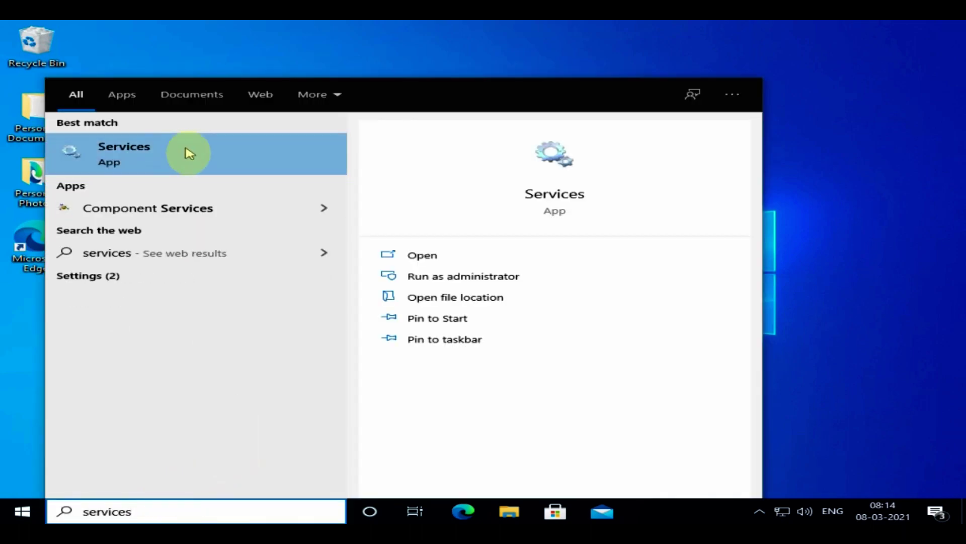
click(194, 160)
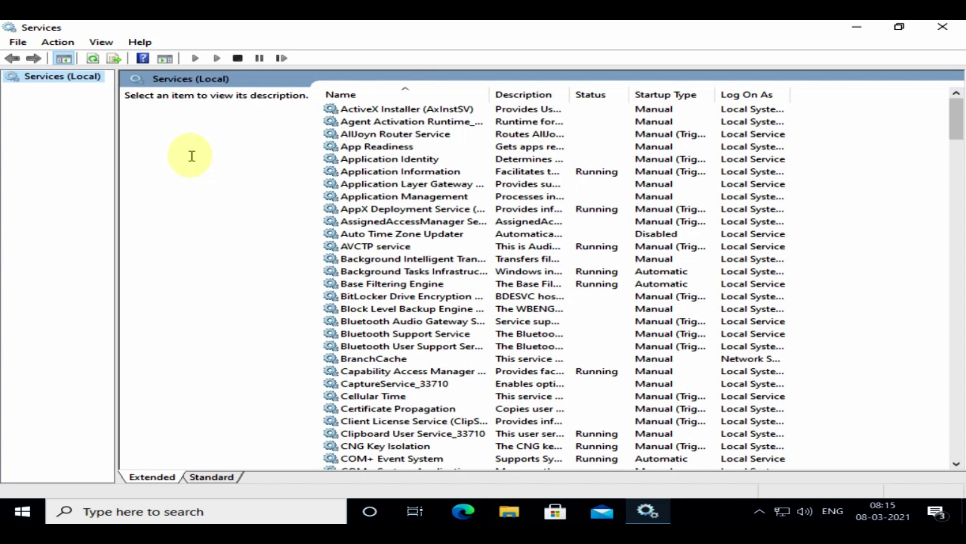
Set the Encrypting File System (EFS) service's startup type to Automatic, apply, and close Services.
click(348, 184)
scroll(352, 191, down, 20)
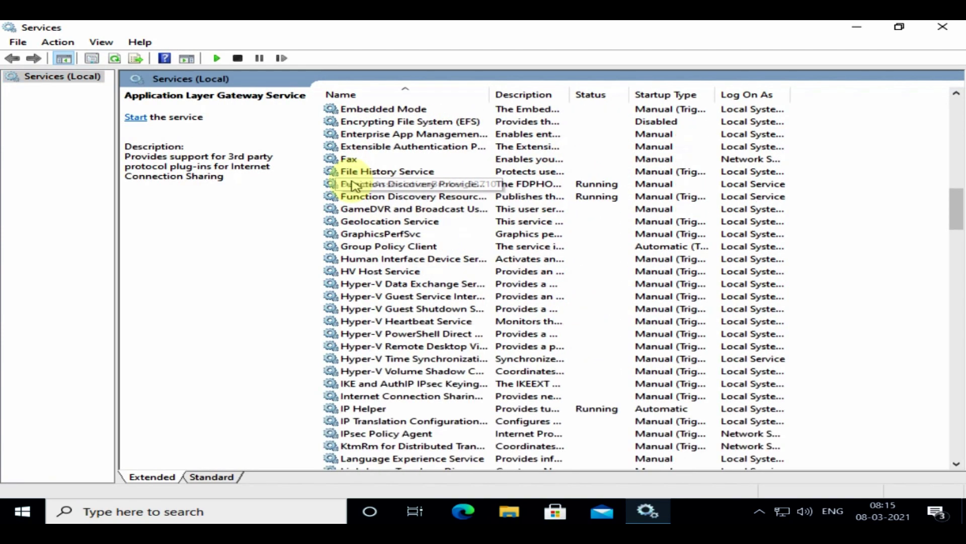
scroll(377, 191, up, 2)
click(468, 199)
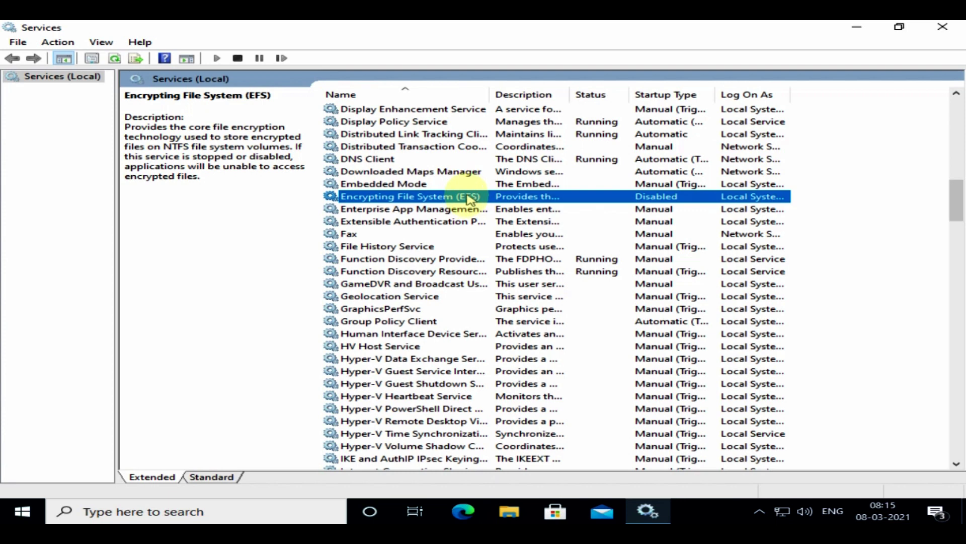
double_click(467, 197)
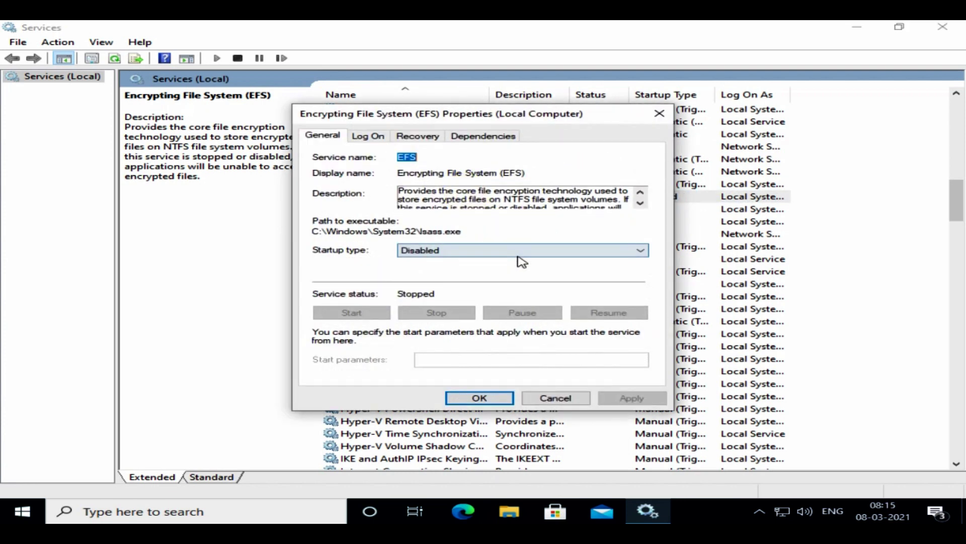
click(516, 252)
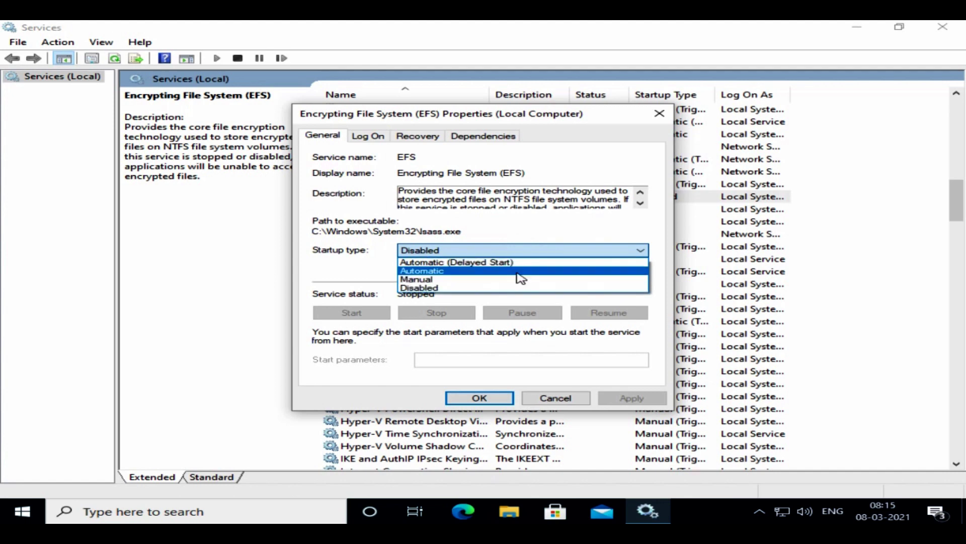
click(519, 272)
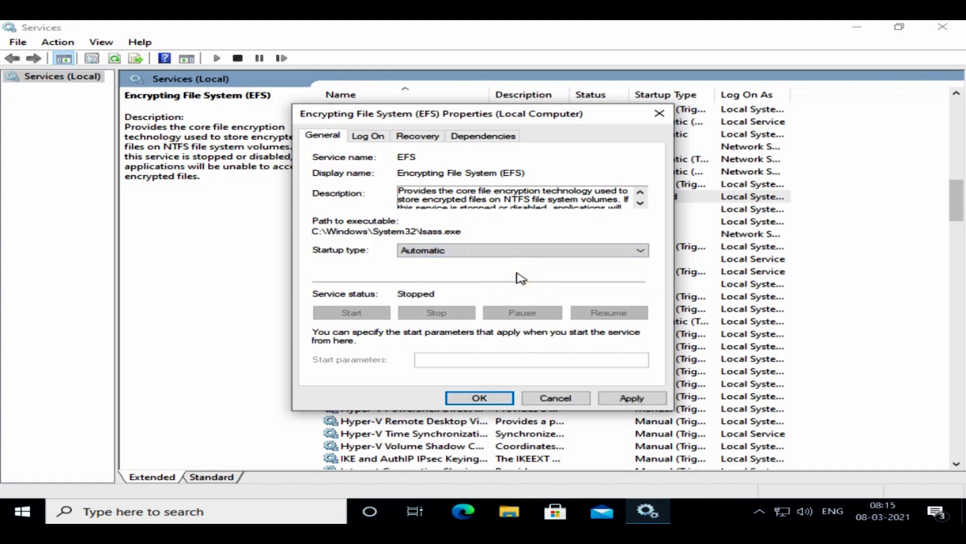
click(633, 398)
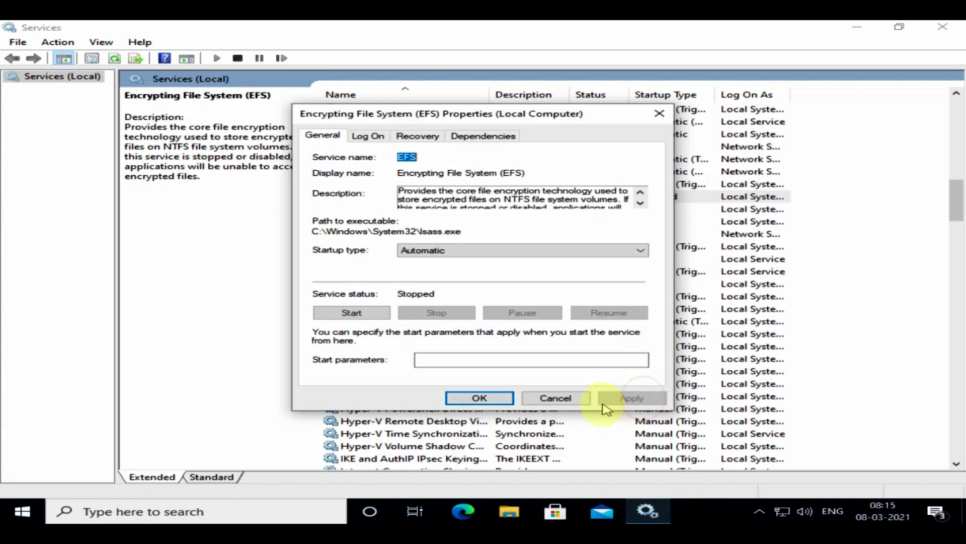
click(499, 398)
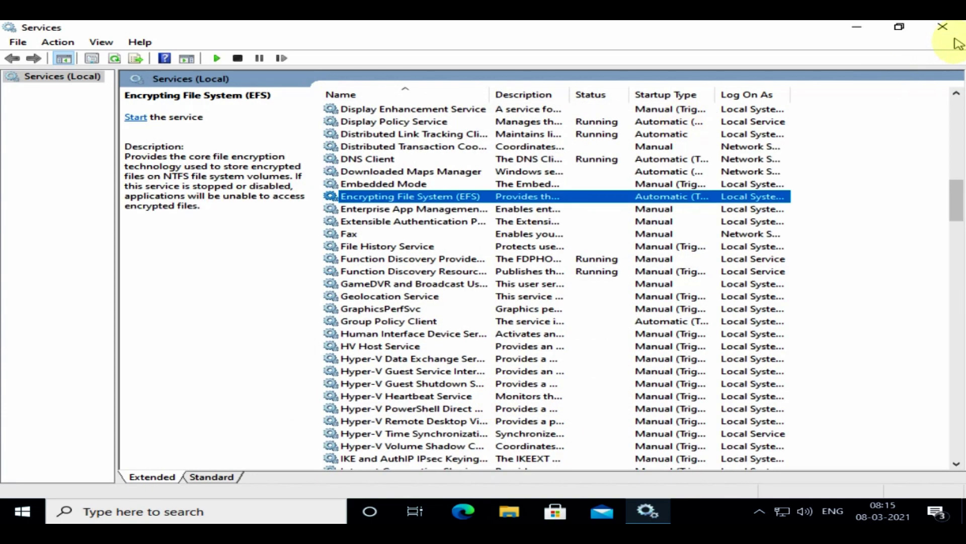
click(943, 26)
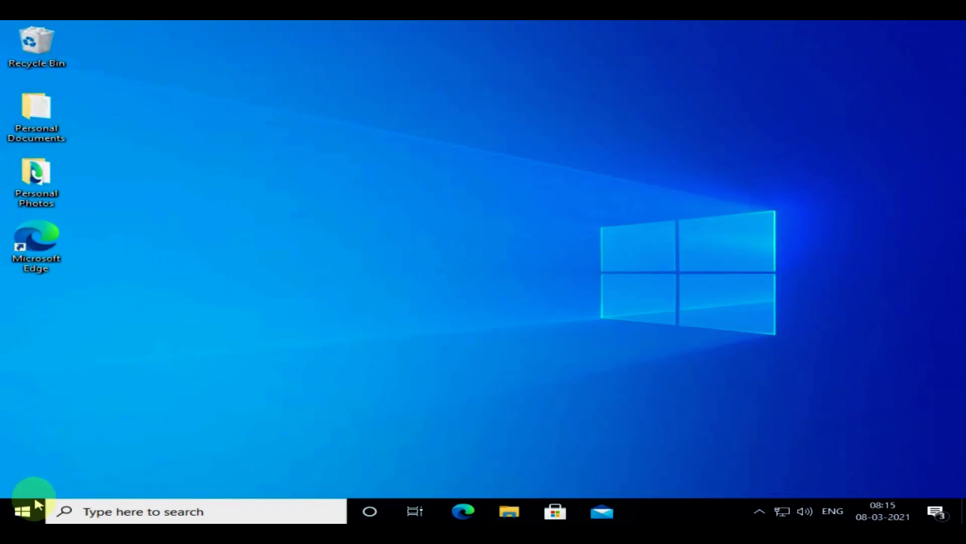
Restart the PC, then enable Encrypt contents to secure data on Personal Documents and apply it.
click(22, 511)
click(29, 481)
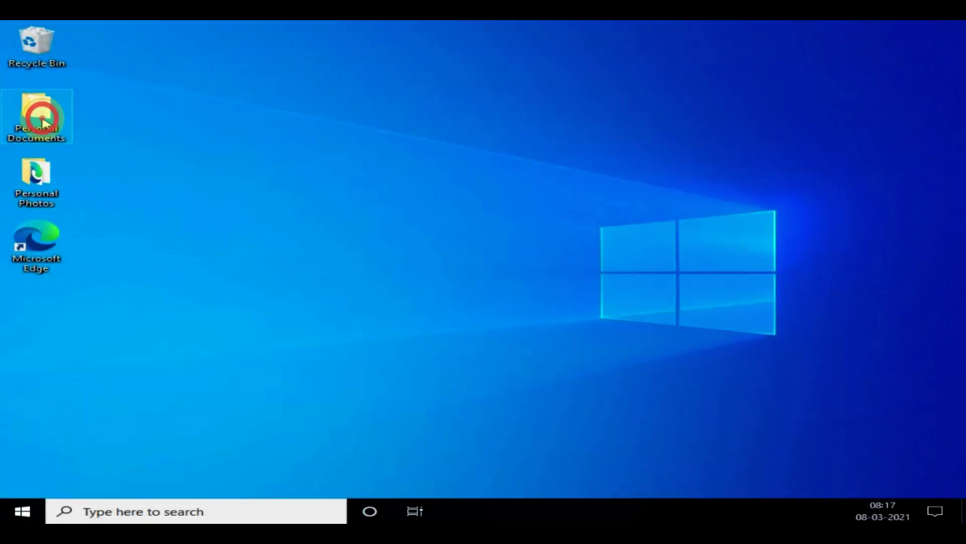
right_click(42, 119)
click(176, 348)
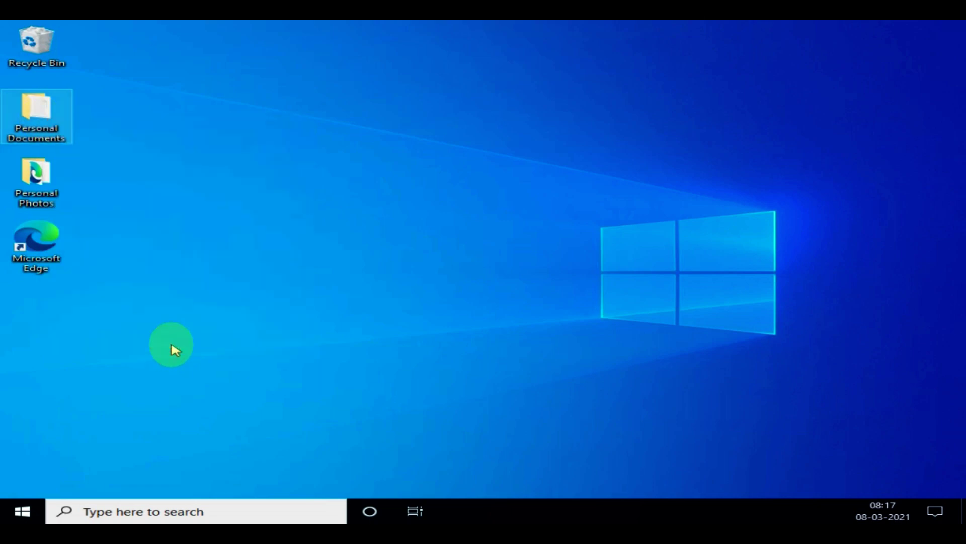
click(341, 341)
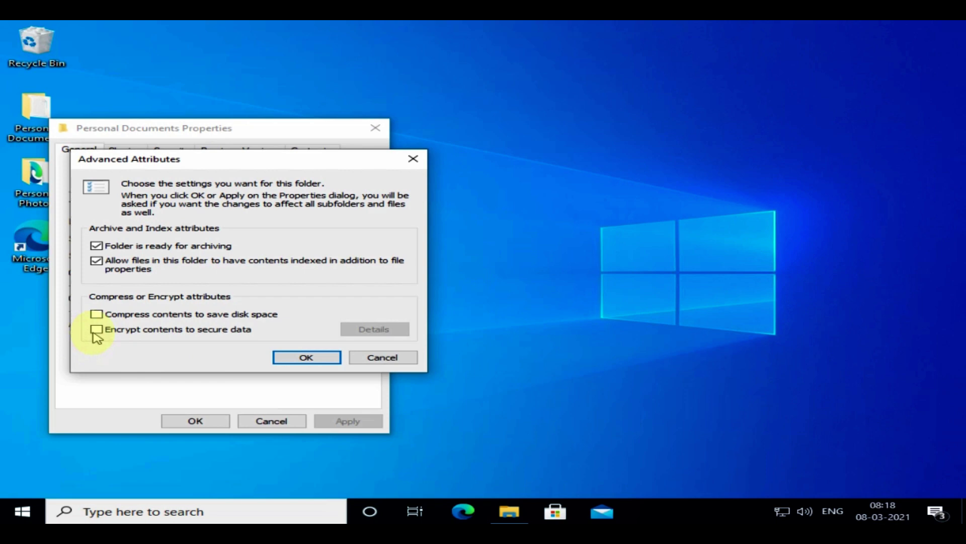
click(97, 332)
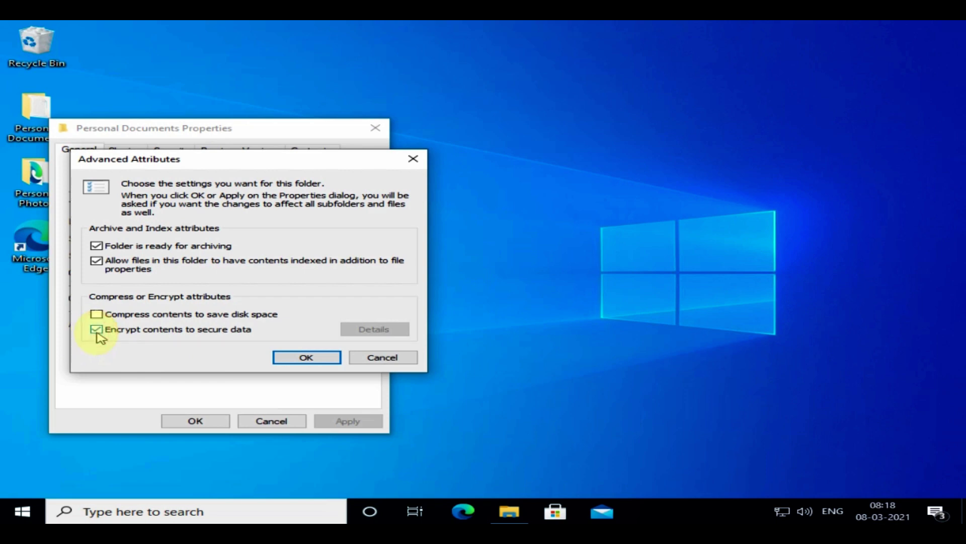
click(308, 359)
click(341, 421)
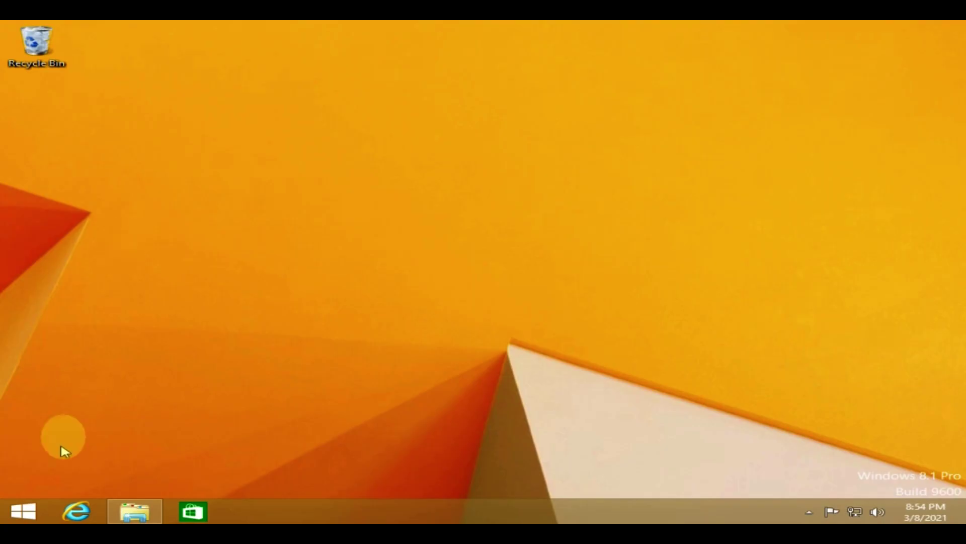
Open Disk Management and select the E: drive, a 4.88 GB FAT32 partition.
right_click(36, 512)
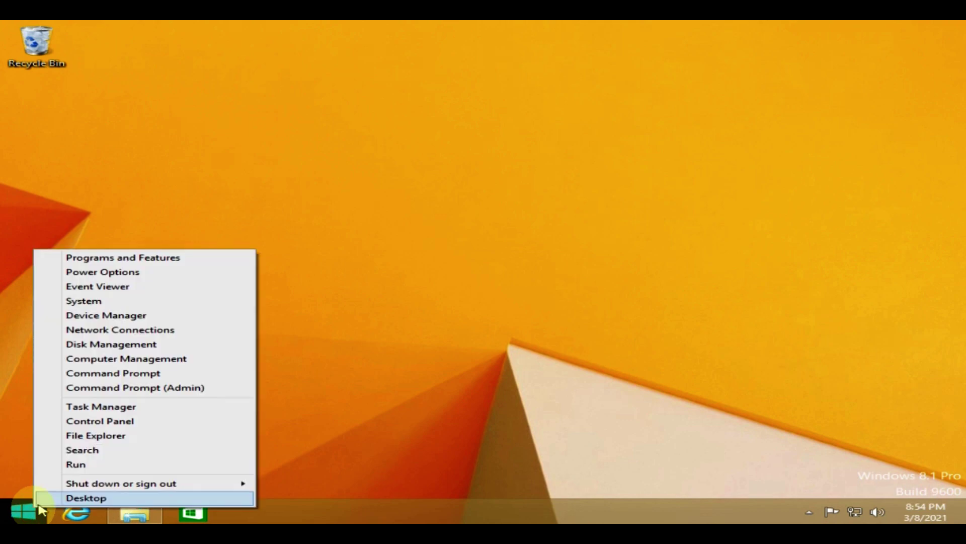
click(176, 347)
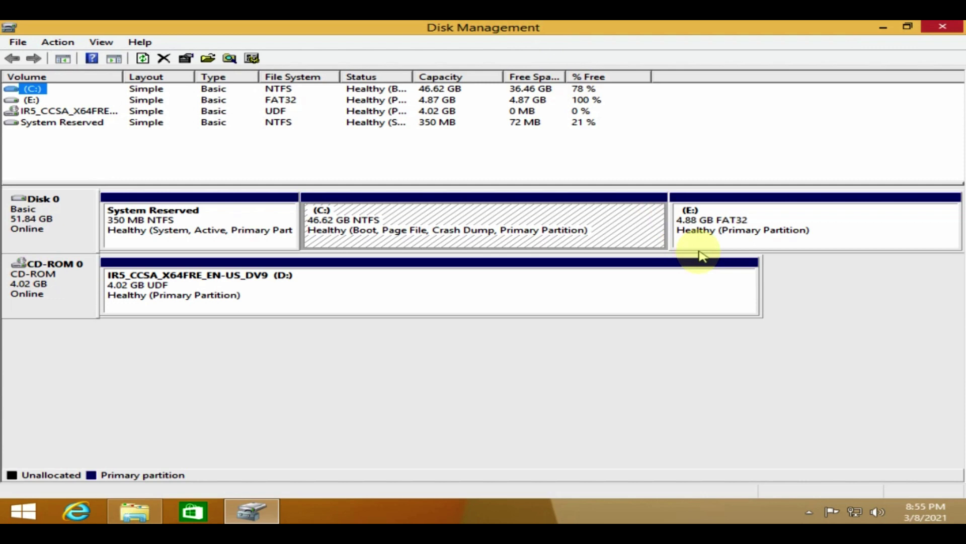
click(712, 233)
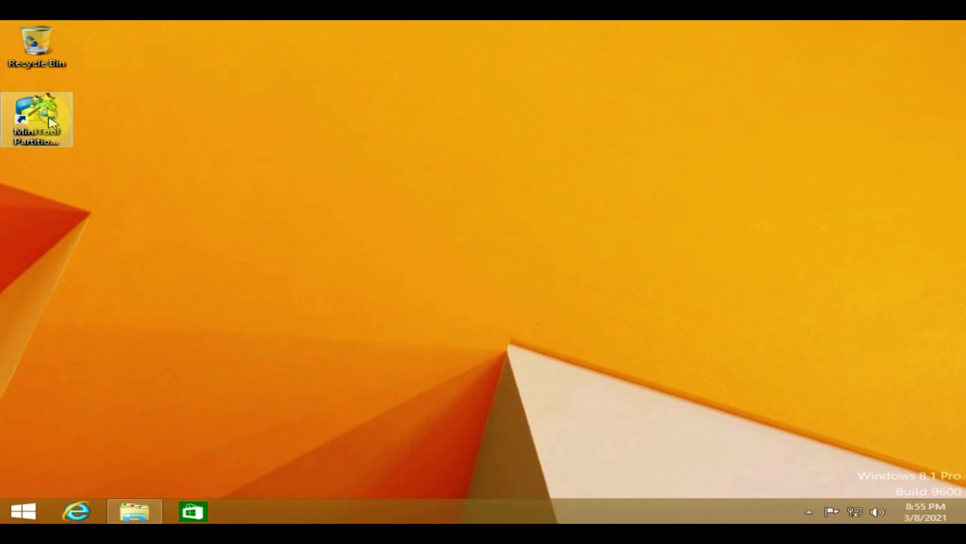
Launch MiniTool Partition Wizard and run Convert FAT to NTFS on partition E:.
double_click(44, 117)
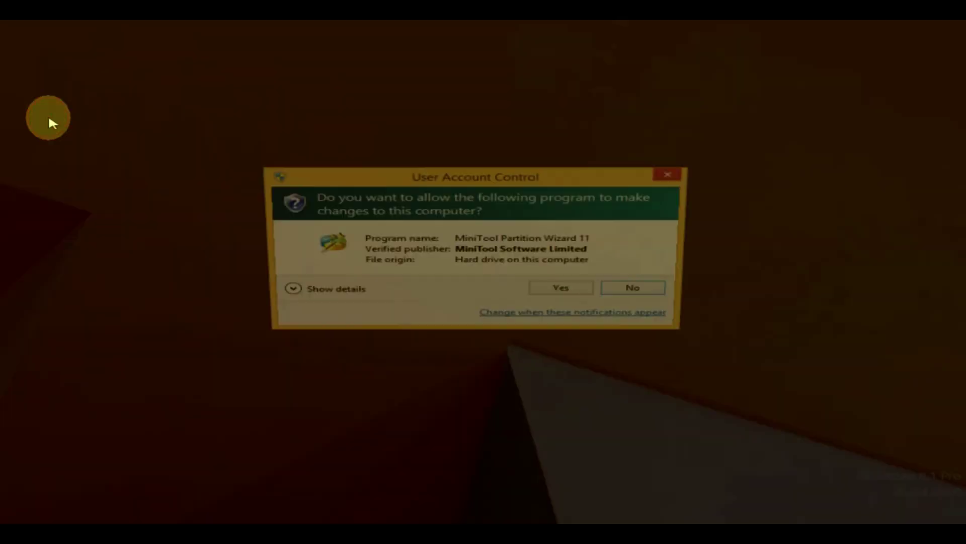
click(571, 297)
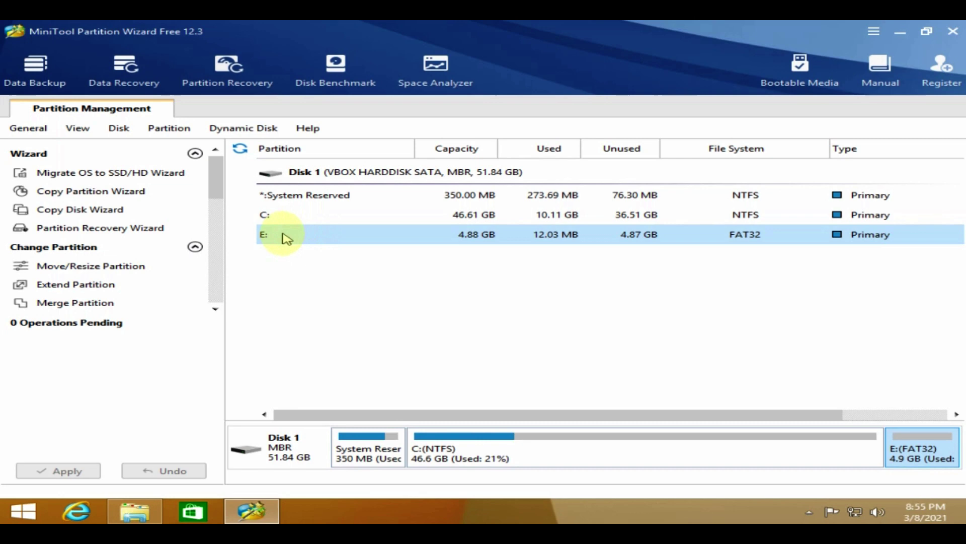
right_click(305, 235)
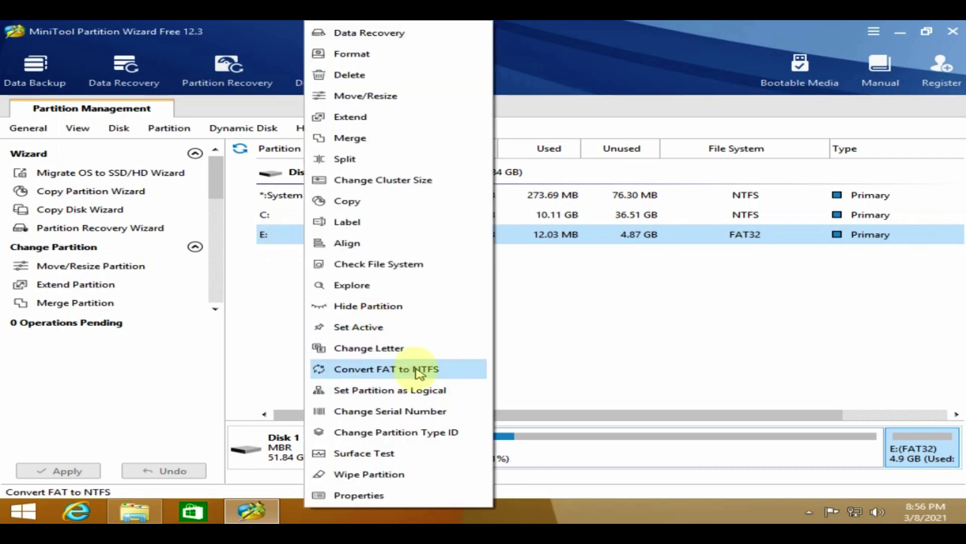
click(458, 373)
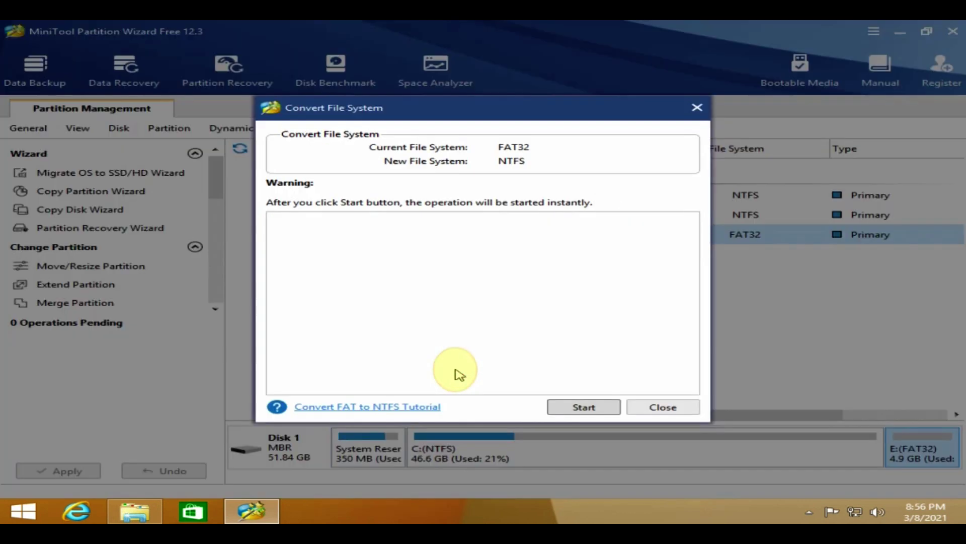
click(584, 406)
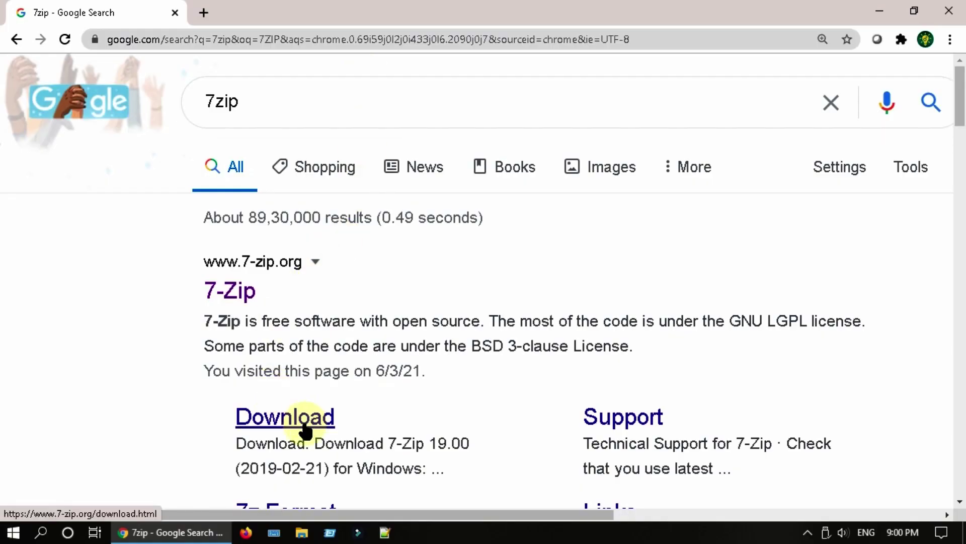
Download the 7-Zip 19.00 .exe installer for Windows from the 7-zip.org download page.
click(305, 427)
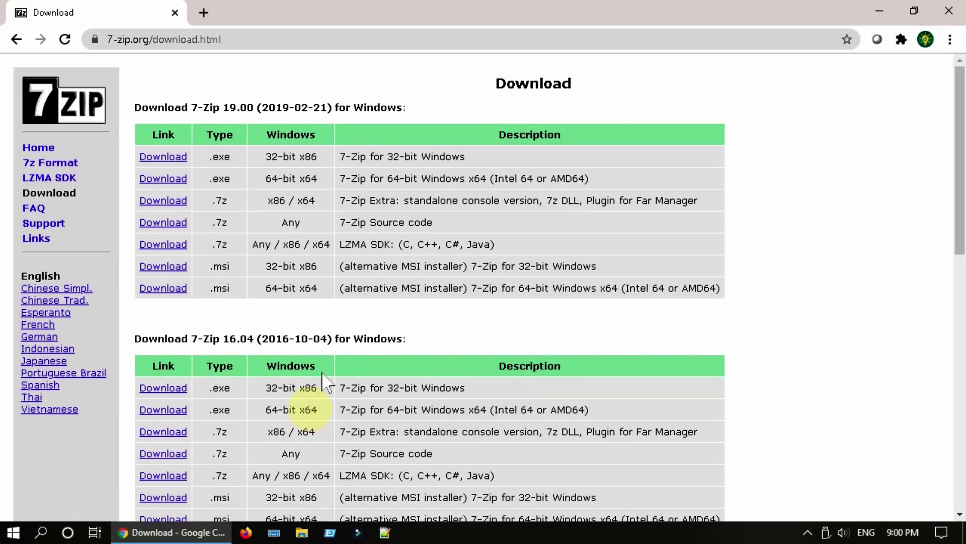
click(160, 158)
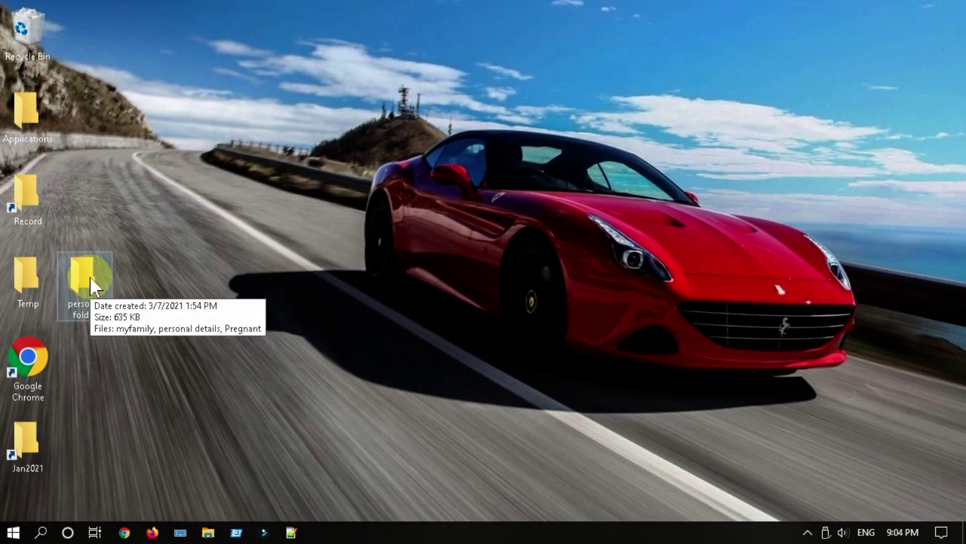
Archive the personal folder with 7-Zip into a password-protected zip, deleting files after compression.
right_click(89, 276)
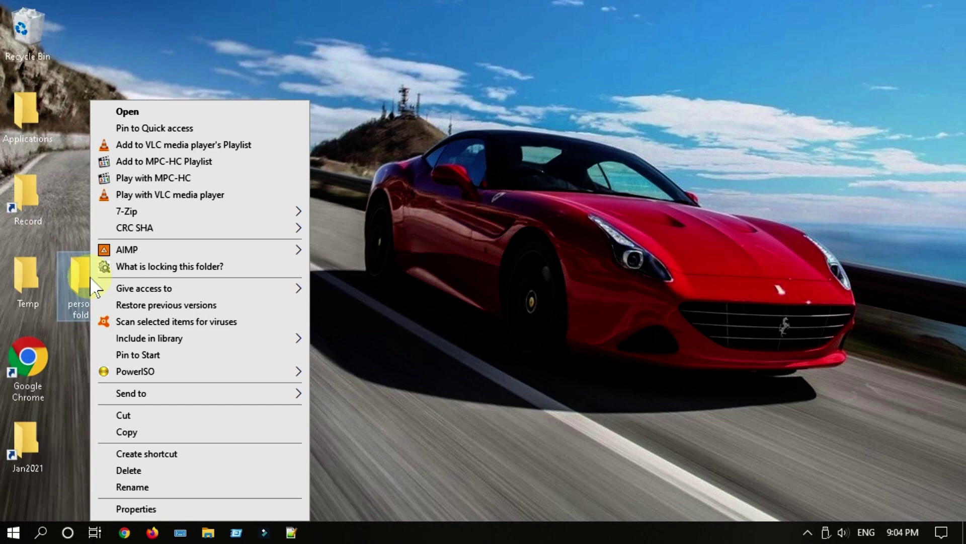
mouse_move(180, 215)
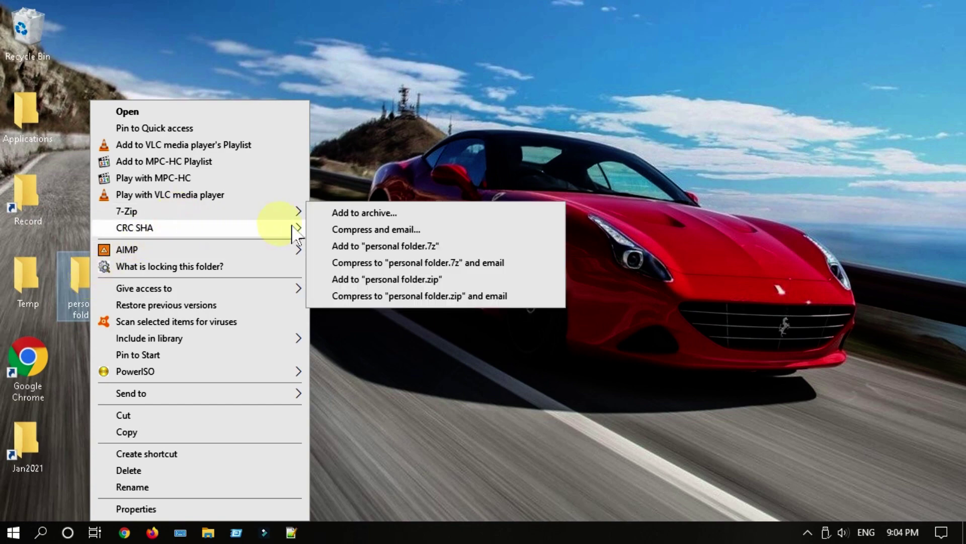
click(416, 216)
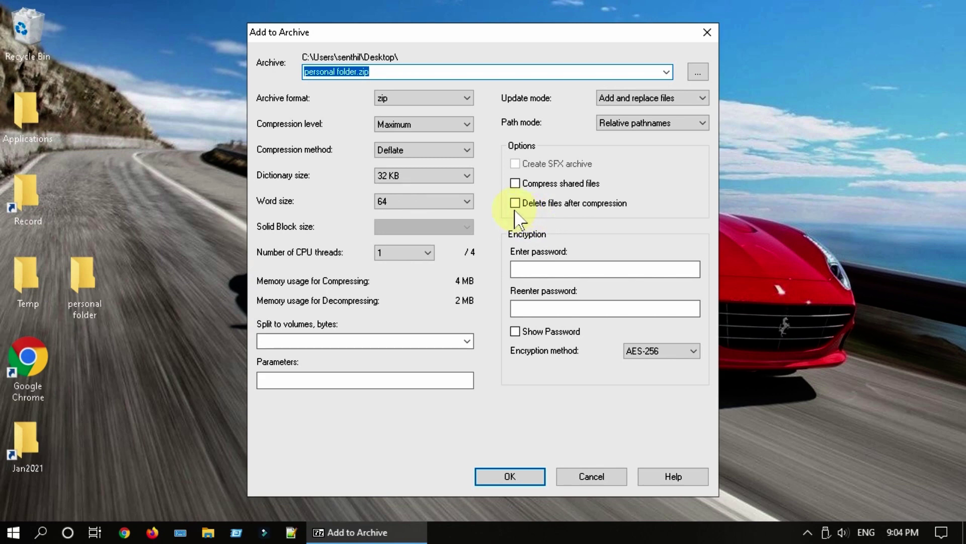
click(515, 205)
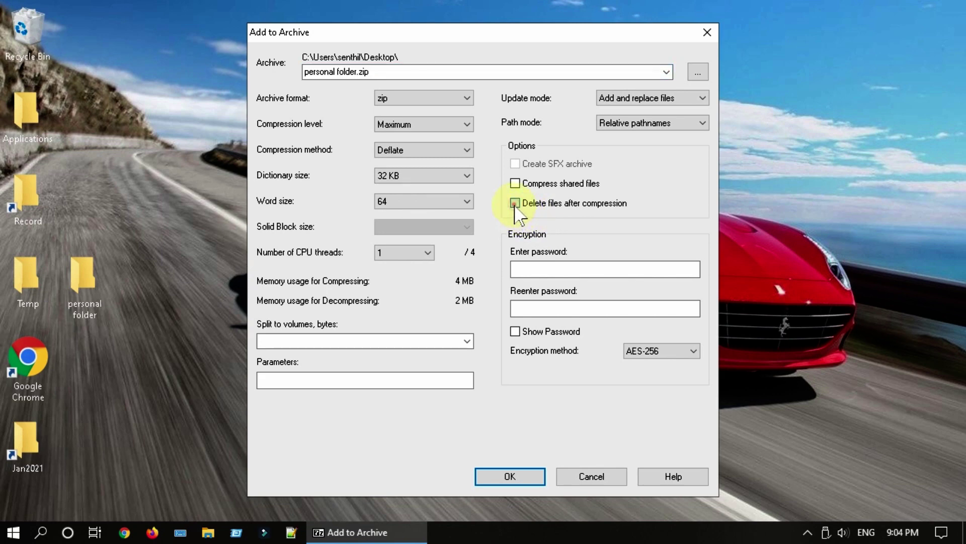
click(576, 270)
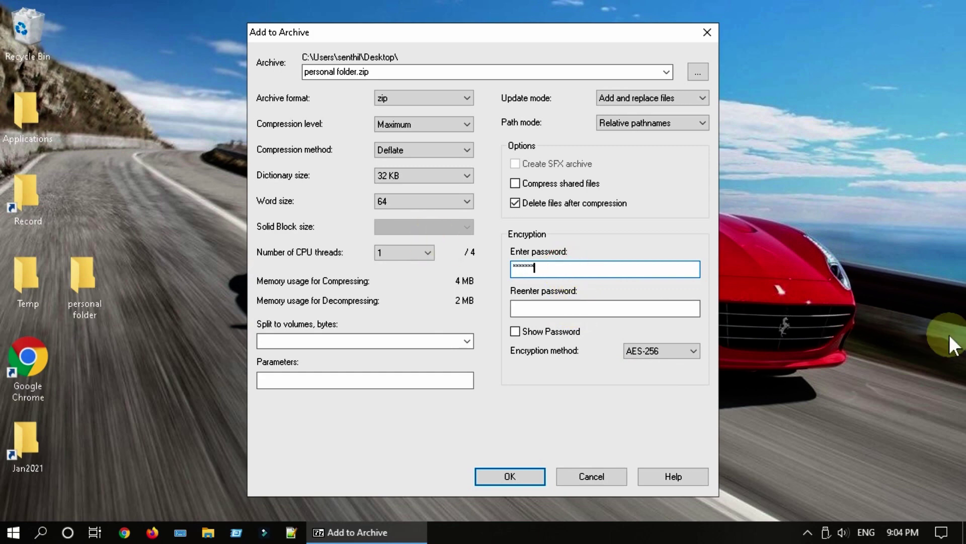
click(550, 307)
text(********)
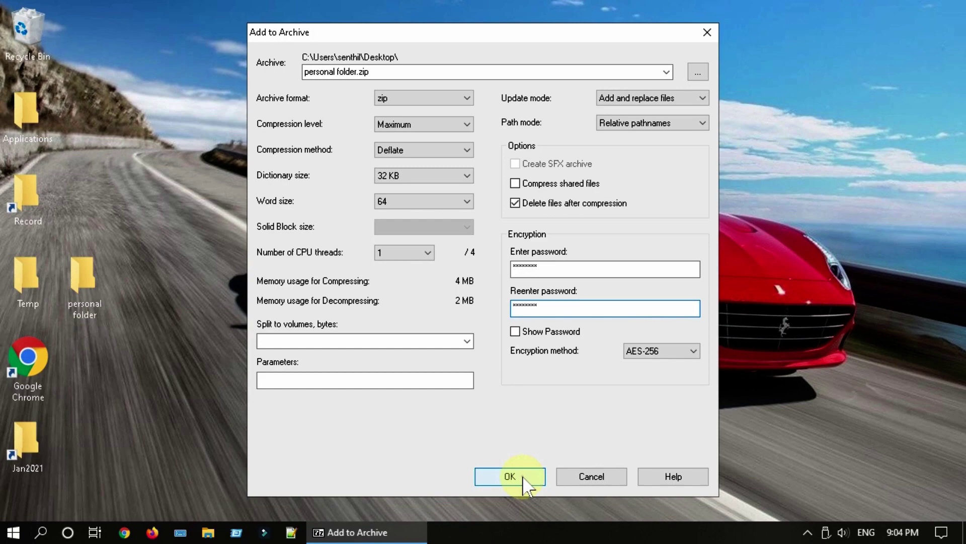
click(521, 477)
In the zip's Properties, change its Opens-with app to 7-Zip File Manager and apply.
right_click(87, 284)
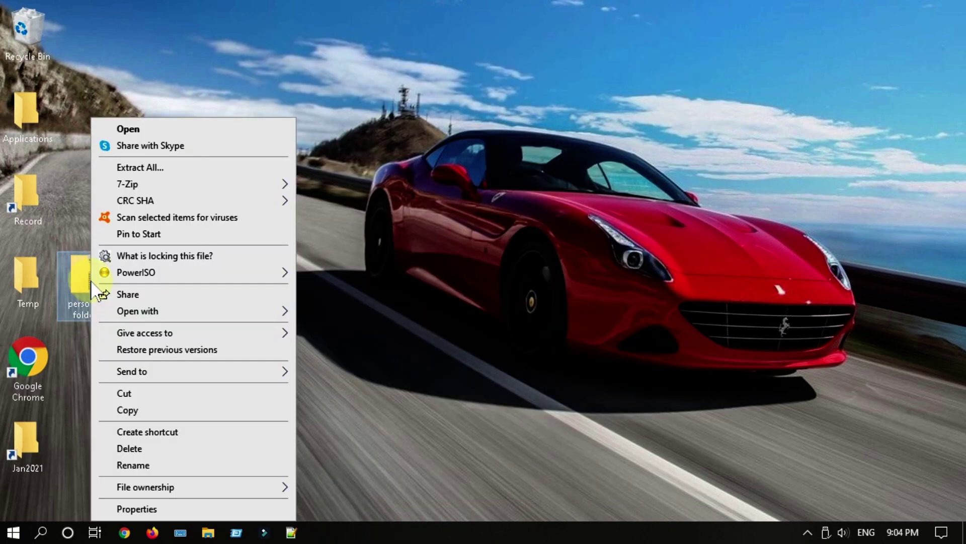
click(228, 512)
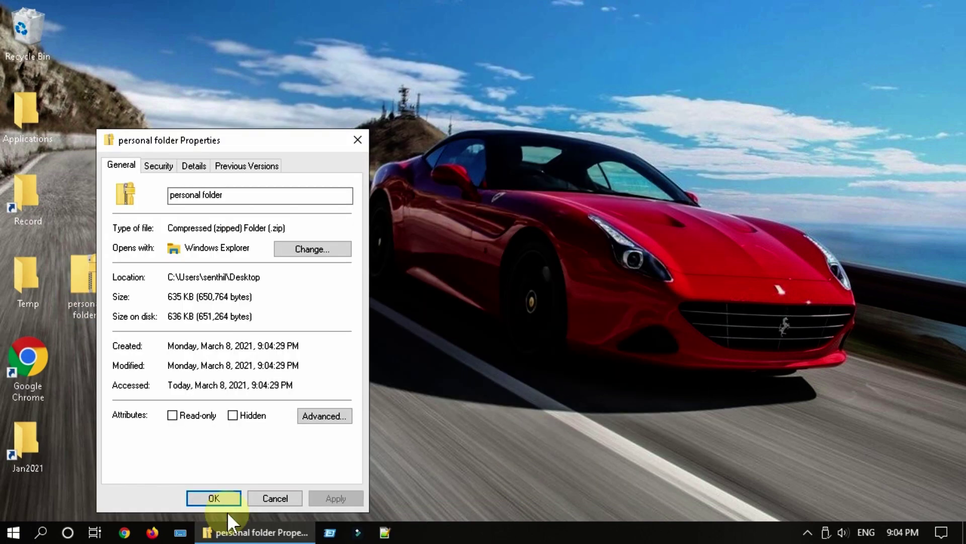
click(308, 252)
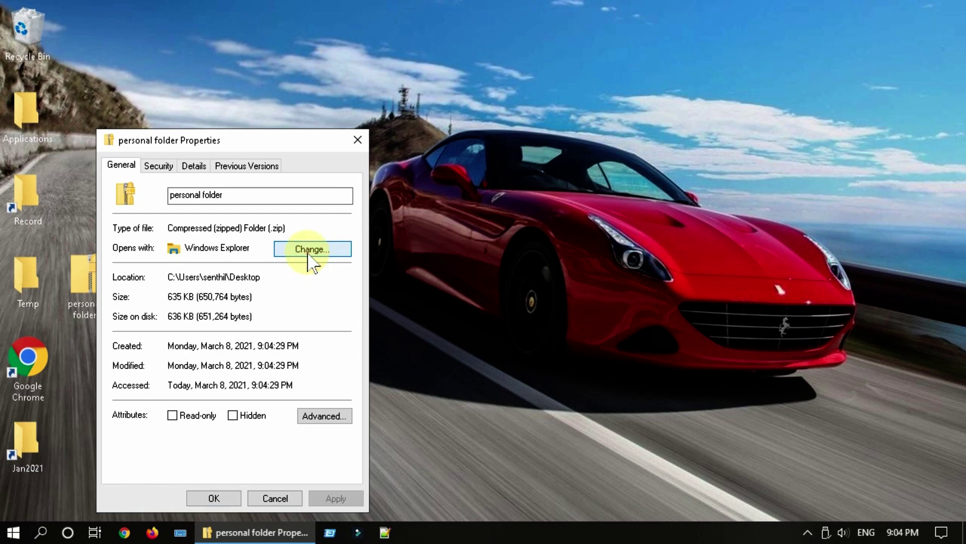
scroll(500, 322, down, 1)
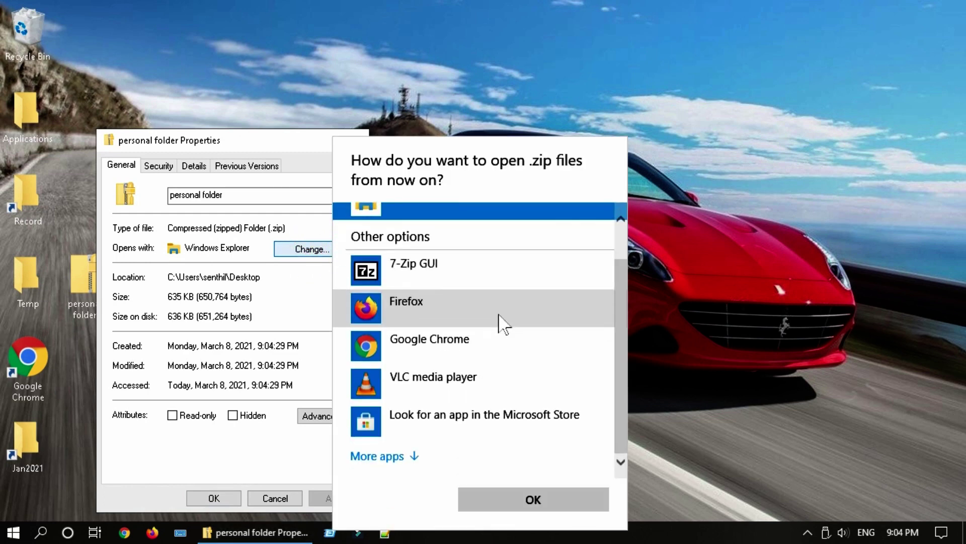
click(406, 457)
scroll(482, 389, down, 4)
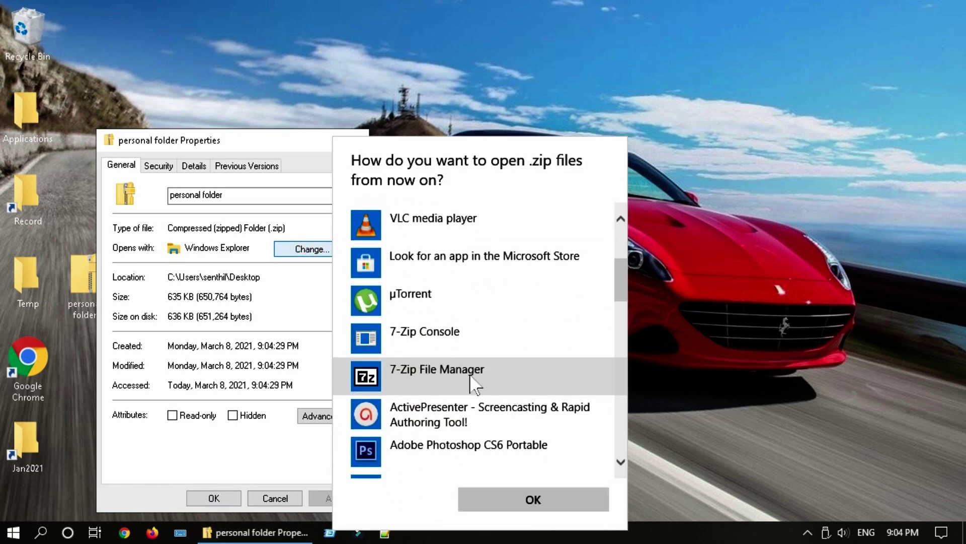
click(499, 376)
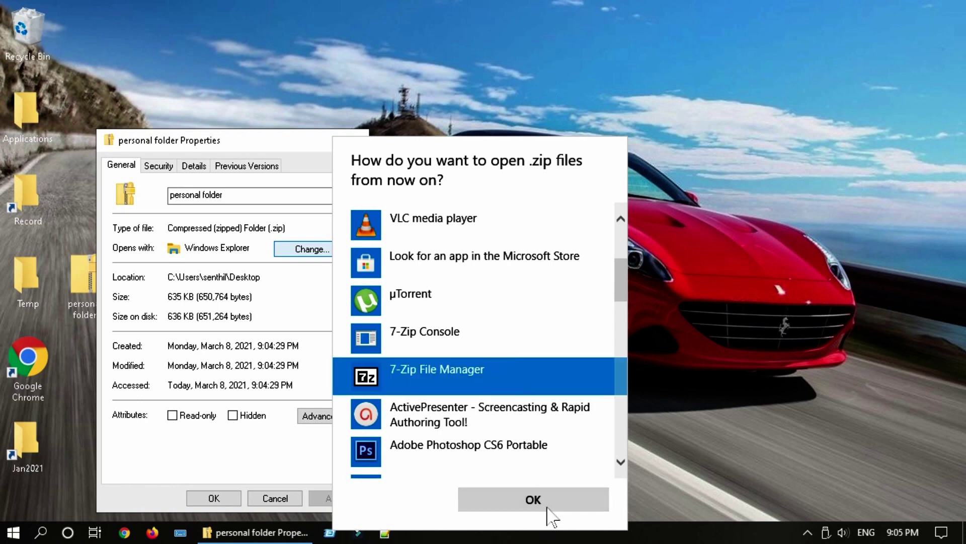
click(533, 500)
click(337, 498)
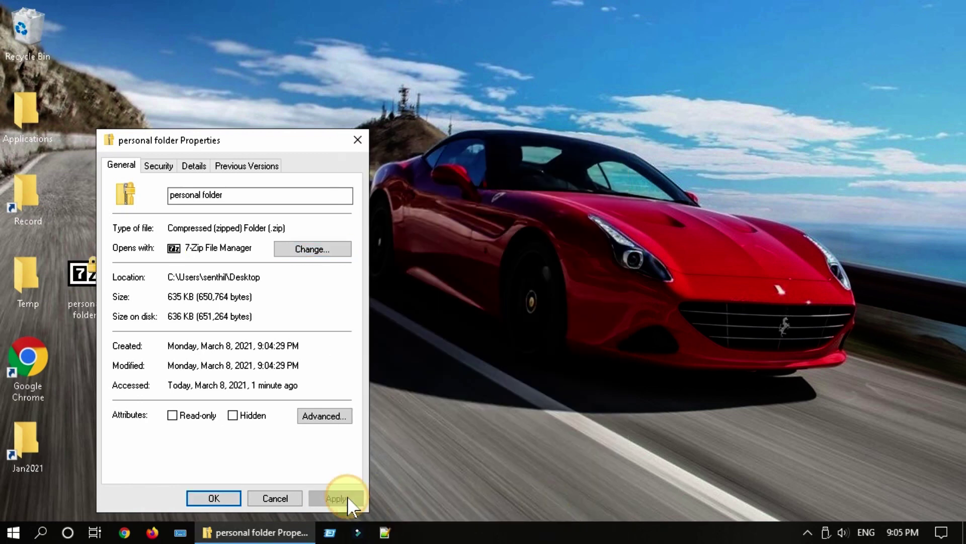
click(213, 498)
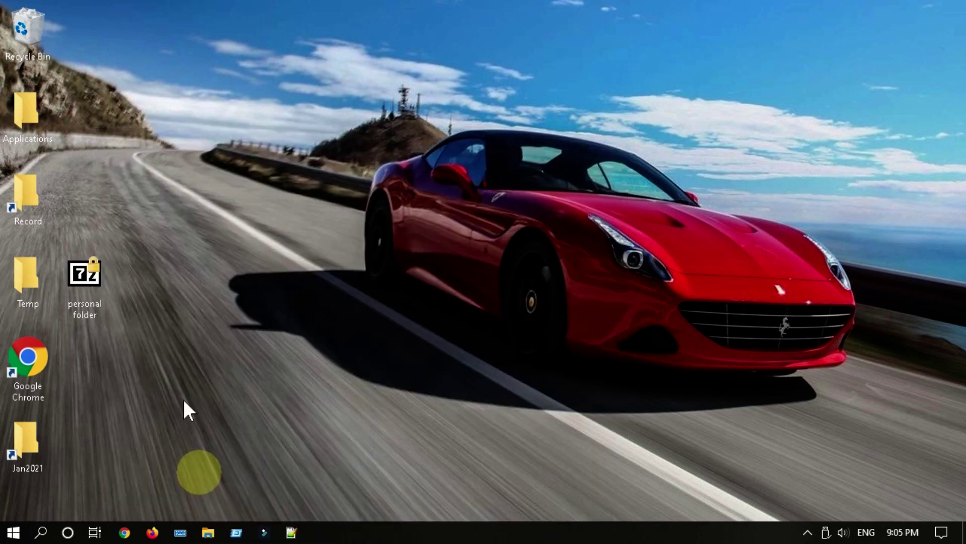
Browse into the personal folder zip, open Pregnant.jpg, and begin typing the archive password.
double_click(93, 274)
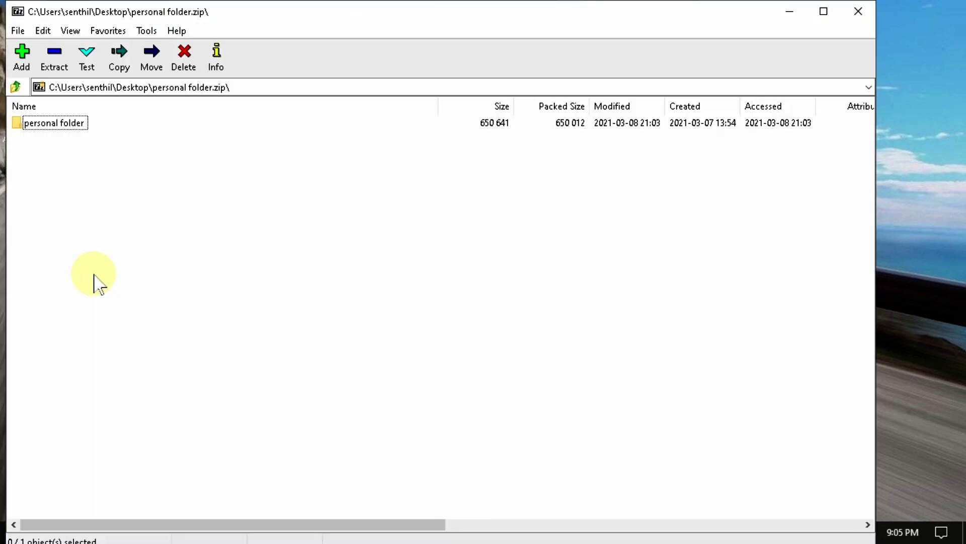
double_click(70, 124)
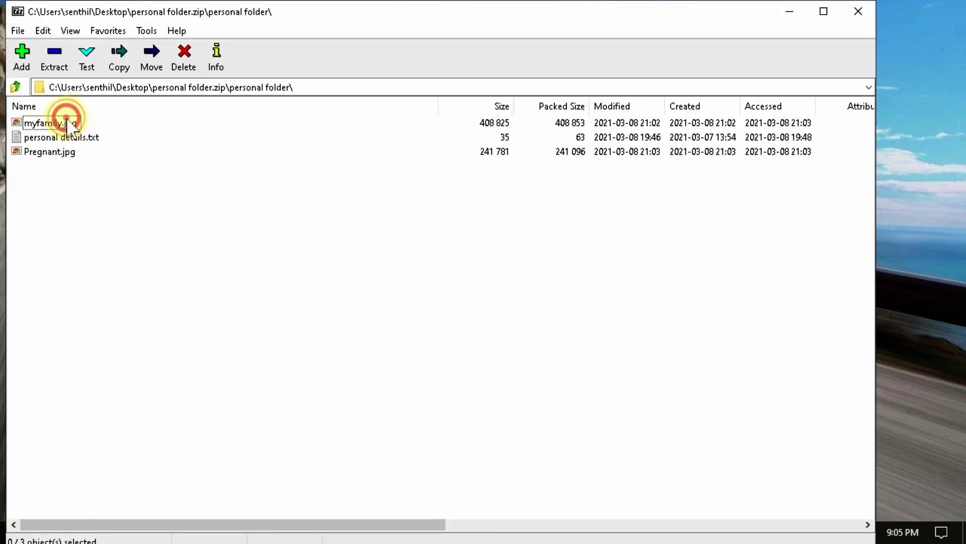
double_click(70, 156)
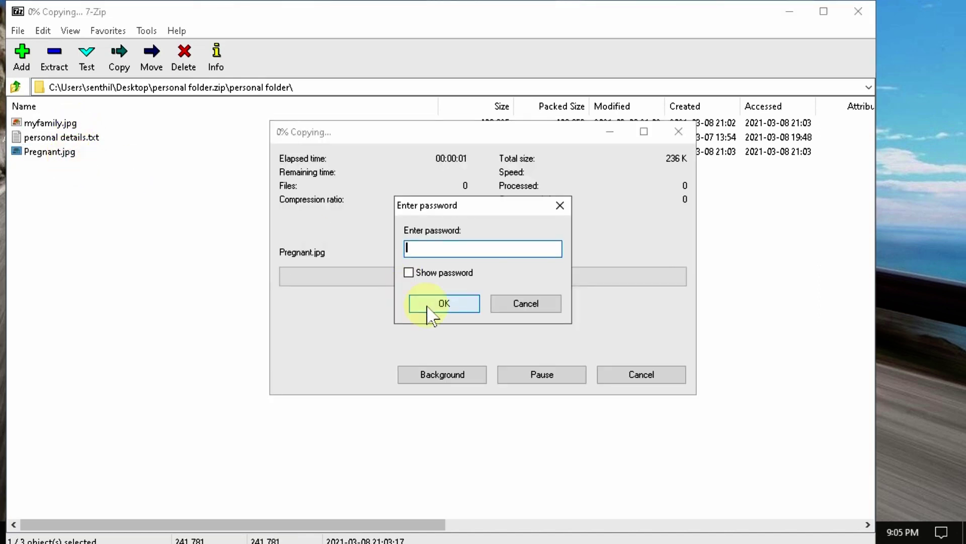
key(Caps_Lock)
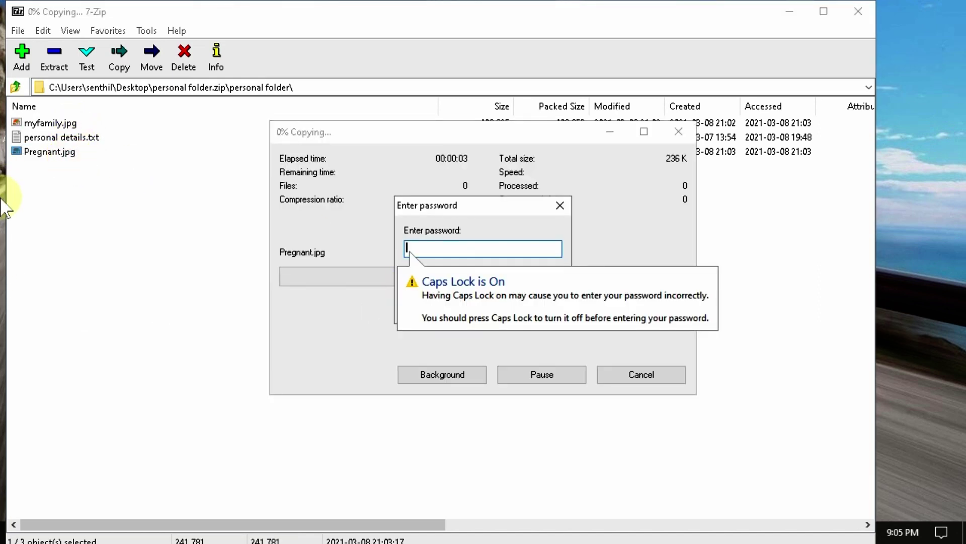
key(Caps_Lock)
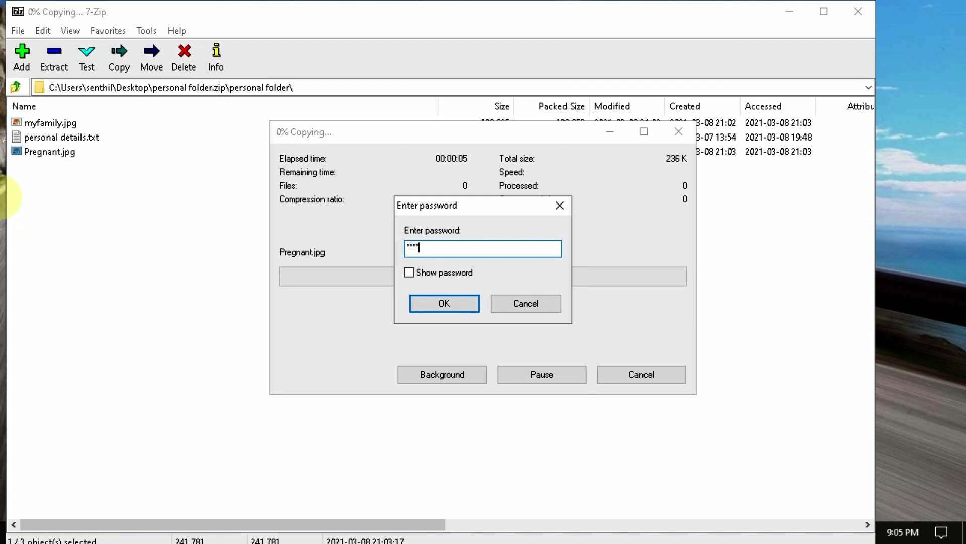